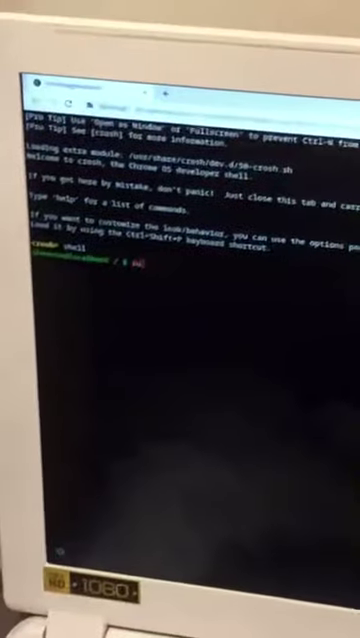
type("do startxfce4")
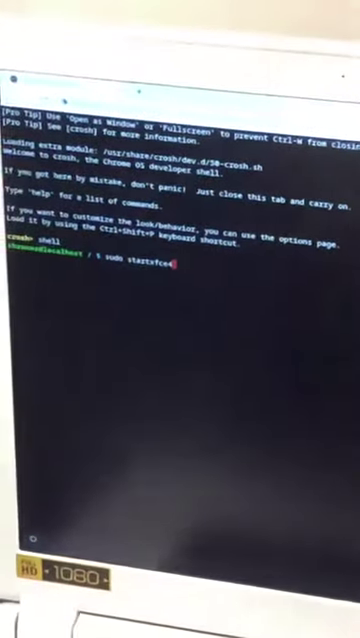
Run 'sudo startxfce4' in the crosh developer shell to enter the xenial chroot and launch XFCE
key("Return")
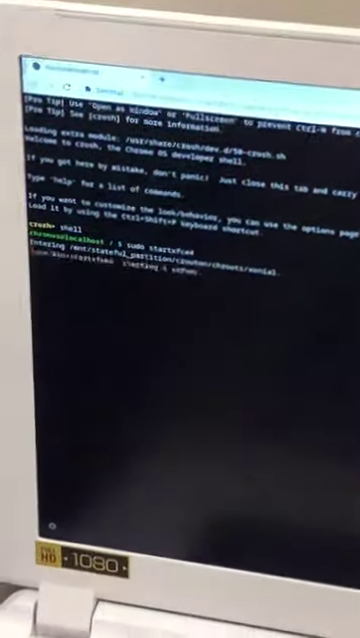